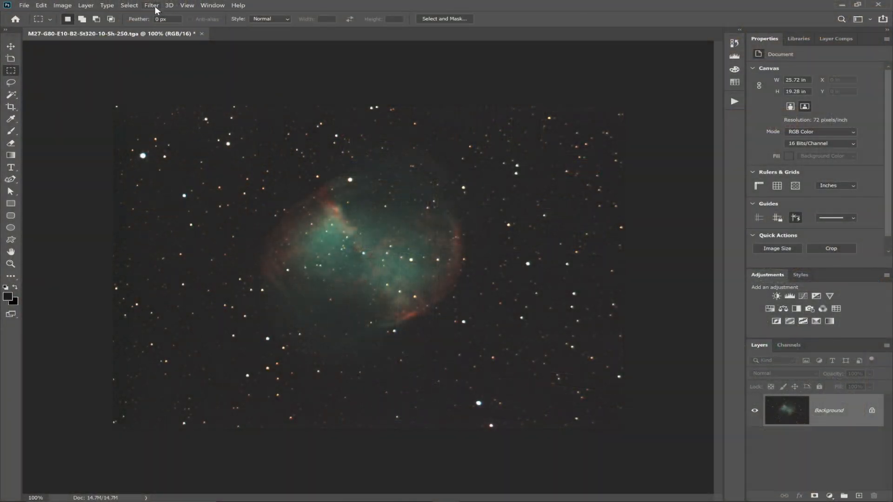
Step: Apply the AstroFlat Pro filter with its initial settings to the nebula image, previewing the derived flat alone first
{"action": "left_click", "coordinate": [152, 5]}
{"action": "mouse_move", "coordinate": [230, 194]}
{"action": "left_click", "coordinate": [312, 193]}
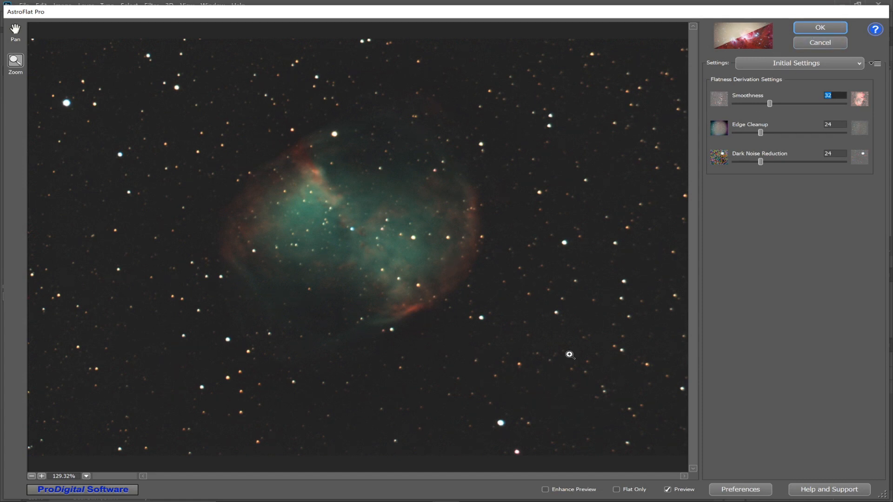
{"action": "left_click", "coordinate": [617, 489]}
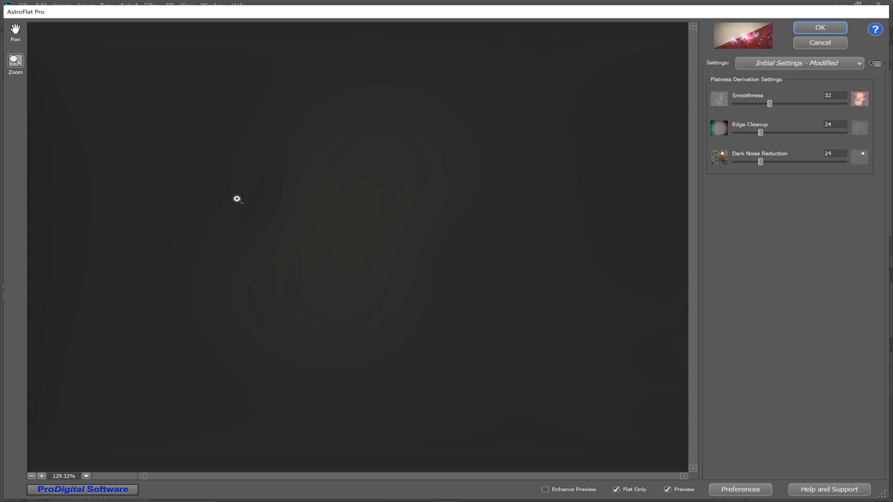
{"action": "left_click", "coordinate": [617, 489]}
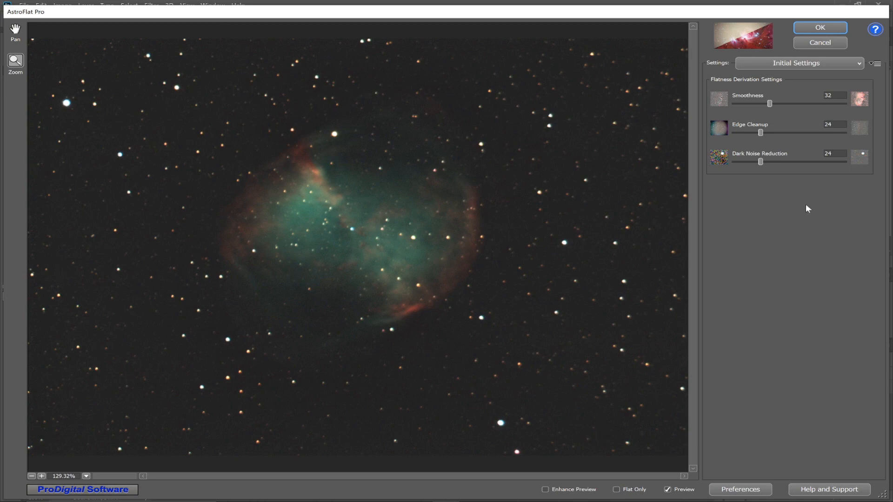
{"action": "left_click", "coordinate": [820, 28]}
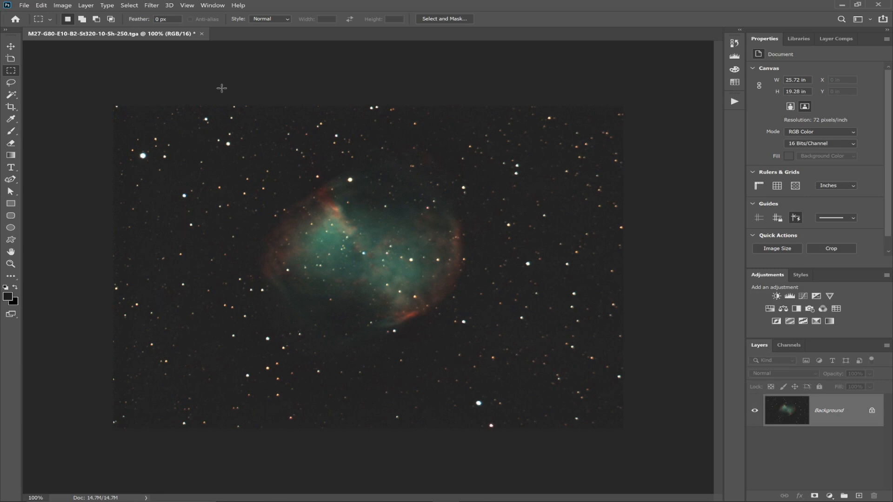
Step: Run the ClariSKY 4 action on the image and compare the view with and without the new layer
{"action": "left_click", "coordinate": [735, 102]}
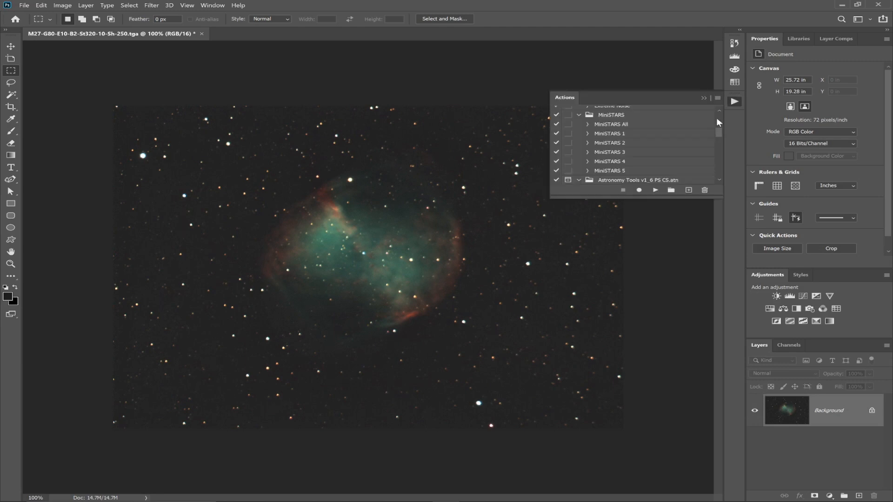
{"action": "left_click_drag", "start_coordinate": [715, 135], "coordinate": [718, 116]}
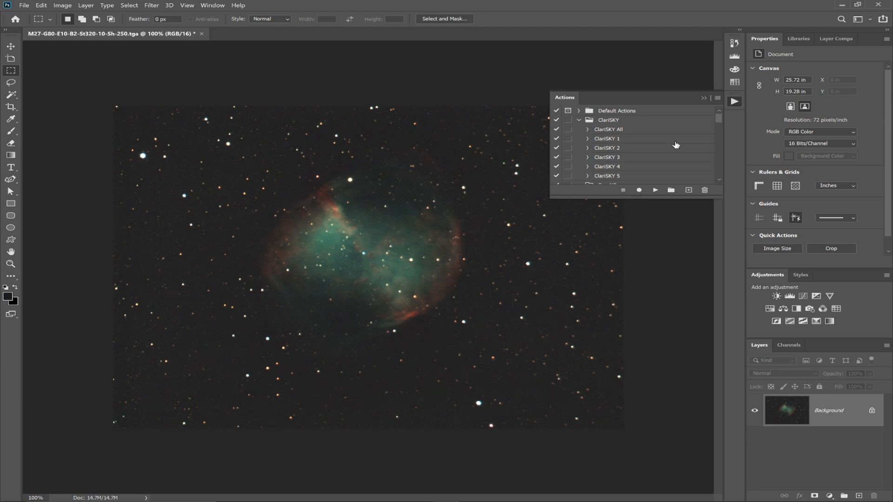
{"action": "left_click", "coordinate": [617, 167]}
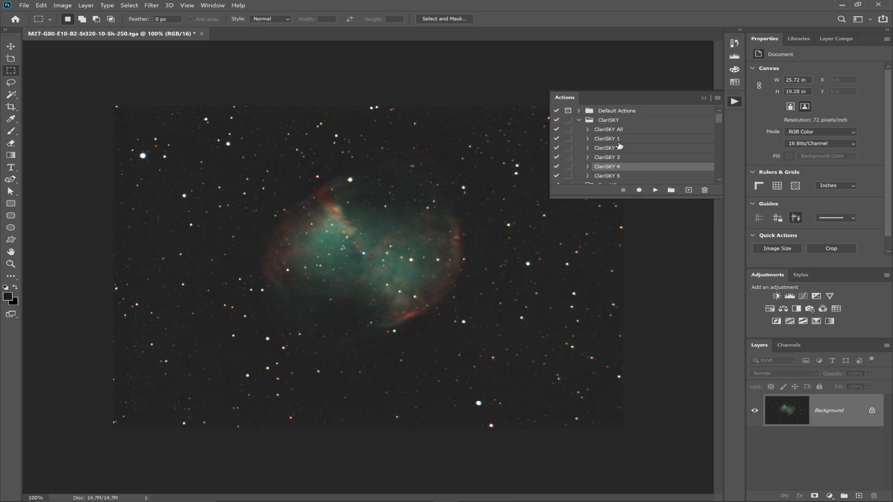
{"action": "left_click", "coordinate": [653, 190]}
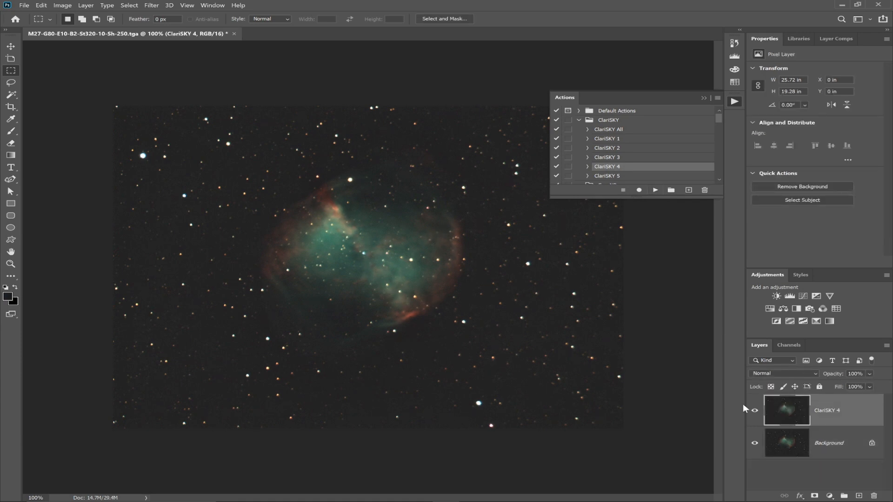
{"action": "left_click", "coordinate": [755, 412]}
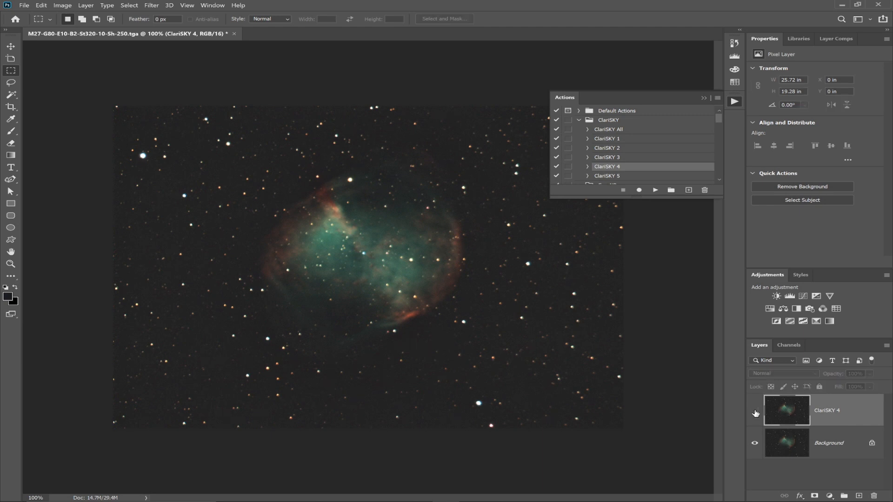
{"action": "left_click", "coordinate": [755, 412]}
{"action": "left_click", "coordinate": [754, 412]}
{"action": "left_click", "coordinate": [754, 412]}
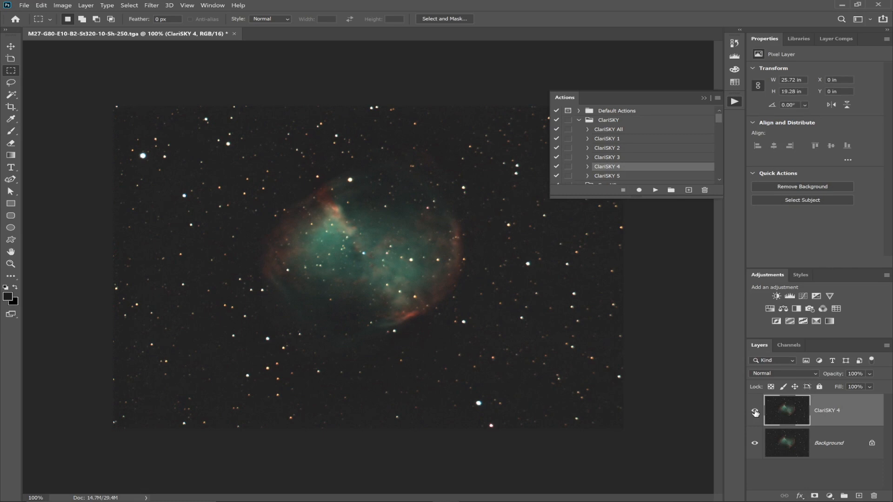
{"action": "left_click", "coordinate": [755, 412]}
{"action": "left_click", "coordinate": [755, 412]}
Step: Run the EasyNR Medium Noise action and compare the image with and without its noise-reduced layer
{"action": "left_click_drag", "start_coordinate": [719, 117], "coordinate": [718, 125]}
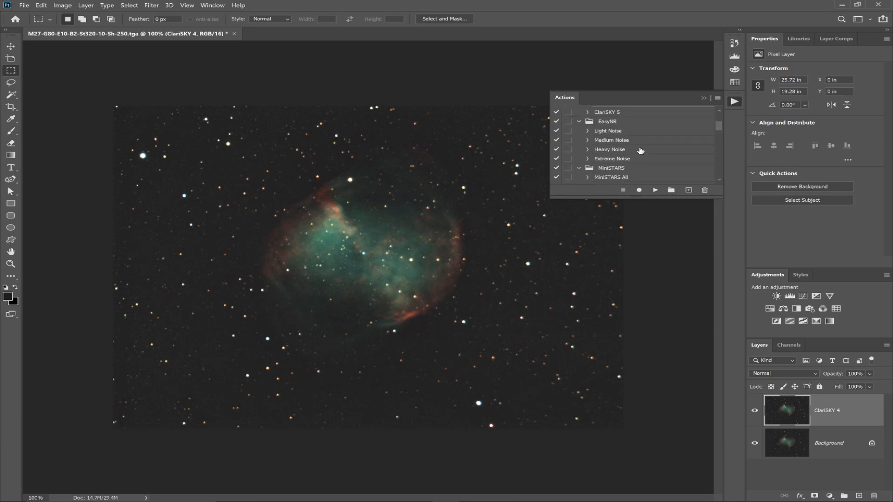
{"action": "left_click", "coordinate": [614, 140]}
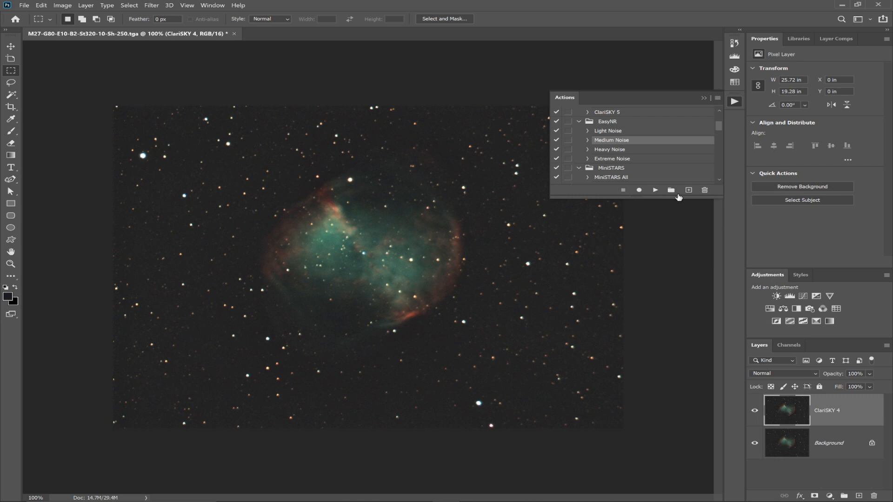
{"action": "left_click", "coordinate": [656, 190]}
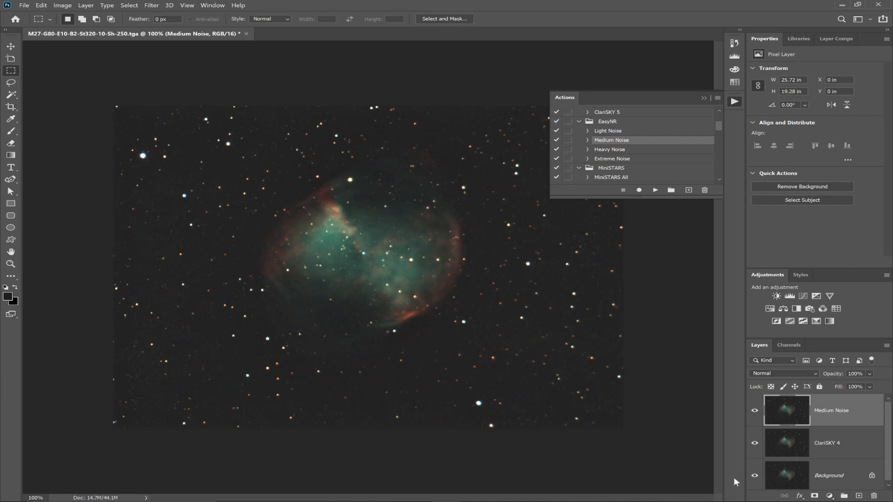
{"action": "left_click", "coordinate": [755, 411]}
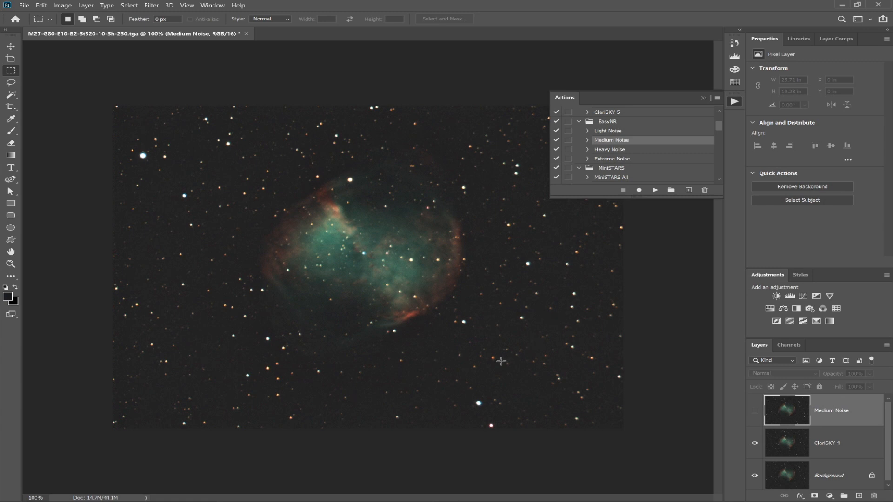
{"action": "left_click", "coordinate": [754, 412]}
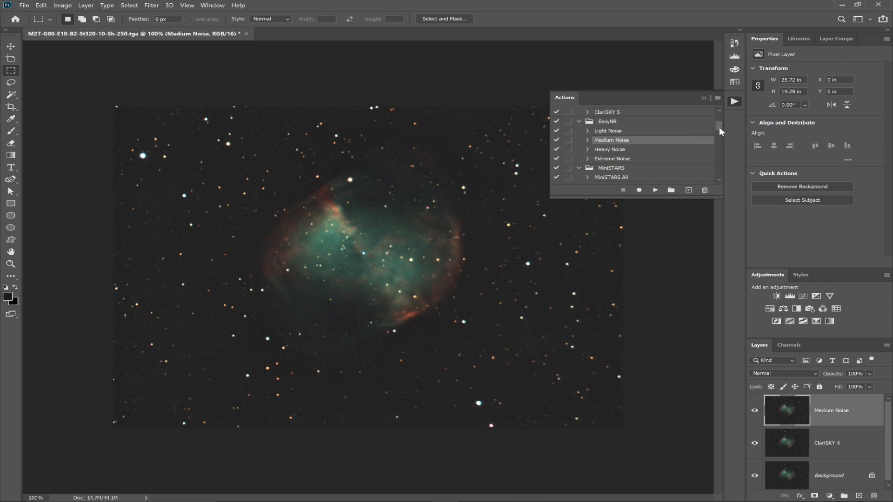
Step: Run the MiniSTARS 5 action to shrink the stars and compare the image with and without its layer
{"action": "left_click_drag", "start_coordinate": [719, 127], "coordinate": [721, 136]}
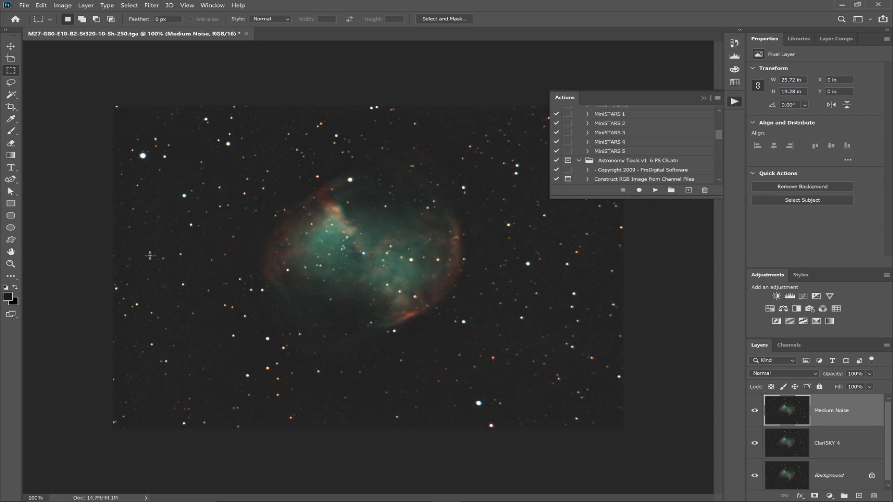
{"action": "left_click", "coordinate": [620, 153]}
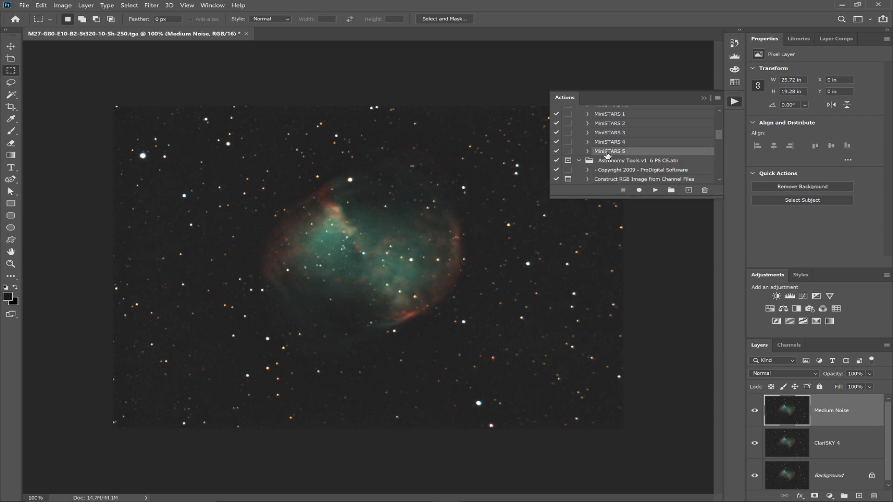
{"action": "left_click", "coordinate": [655, 191]}
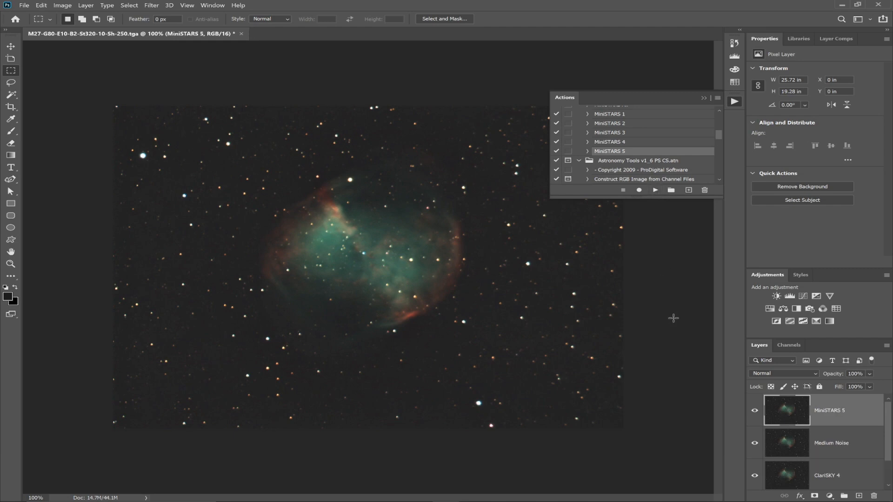
{"action": "left_click", "coordinate": [755, 412]}
{"action": "left_click", "coordinate": [755, 412]}
{"action": "left_click", "coordinate": [755, 412]}
{"action": "left_click", "coordinate": [755, 412]}
{"action": "left_click", "coordinate": [756, 412]}
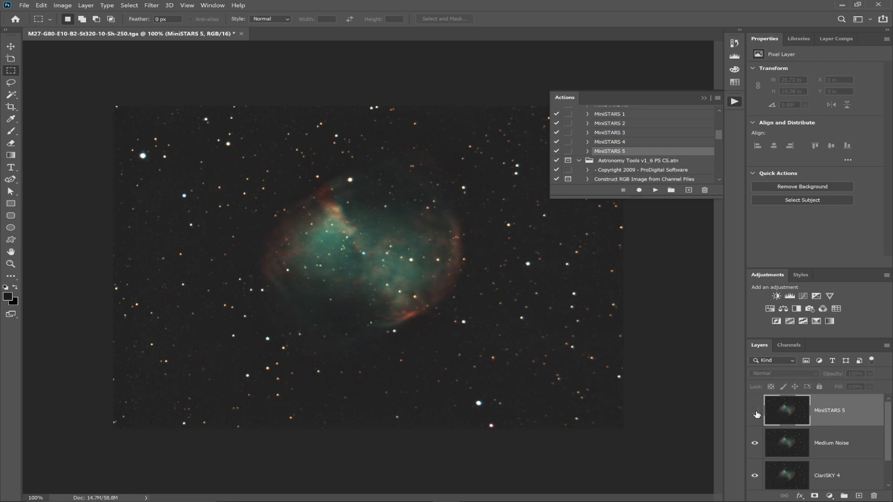
{"action": "left_click", "coordinate": [756, 412]}
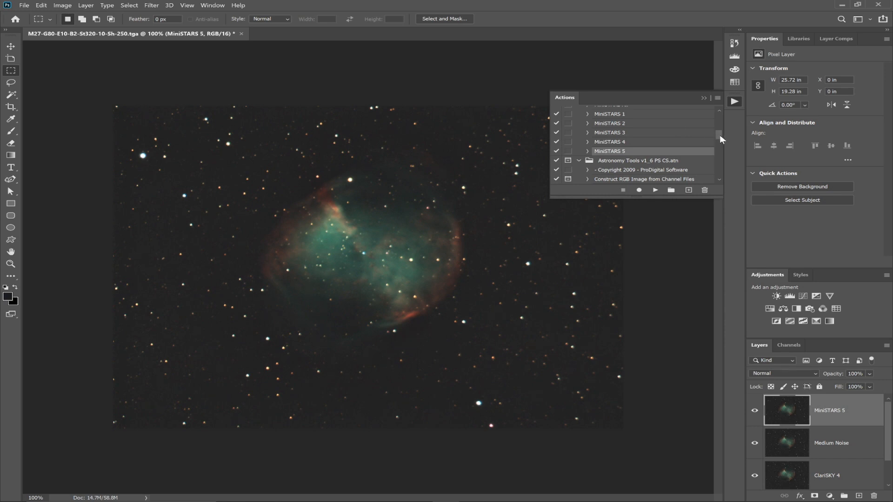
Step: Run the Enhance DSO and Reduce Stars action from the Astronomy Tools set on the MiniSTARS 5 layer
{"action": "left_click_drag", "start_coordinate": [719, 135], "coordinate": [721, 138]}
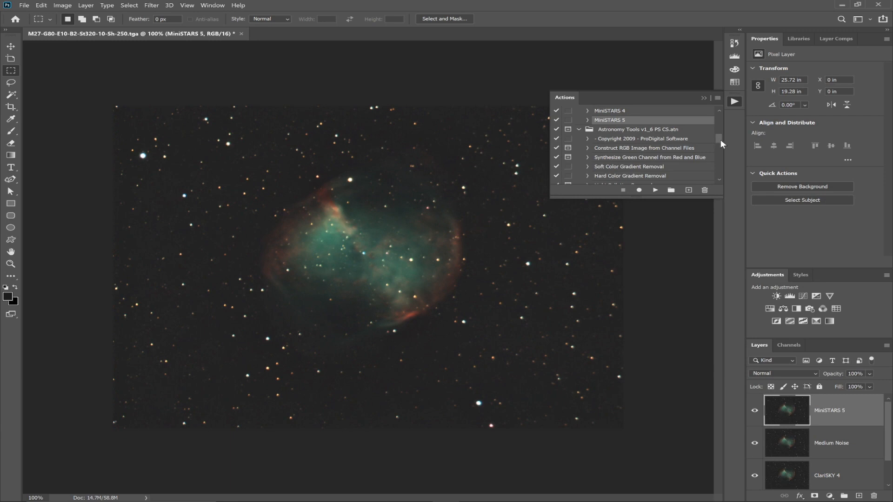
{"action": "left_click_drag", "start_coordinate": [720, 140], "coordinate": [722, 161]}
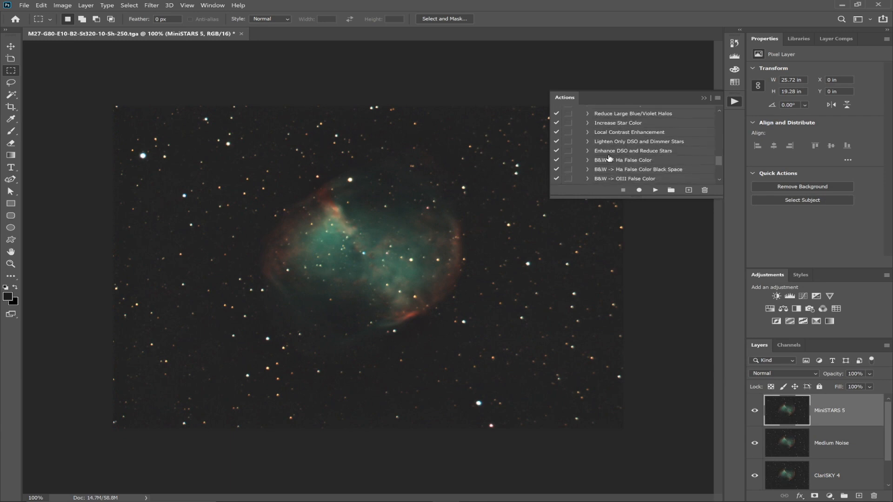
{"action": "left_click", "coordinate": [649, 155]}
{"action": "left_click", "coordinate": [655, 192]}
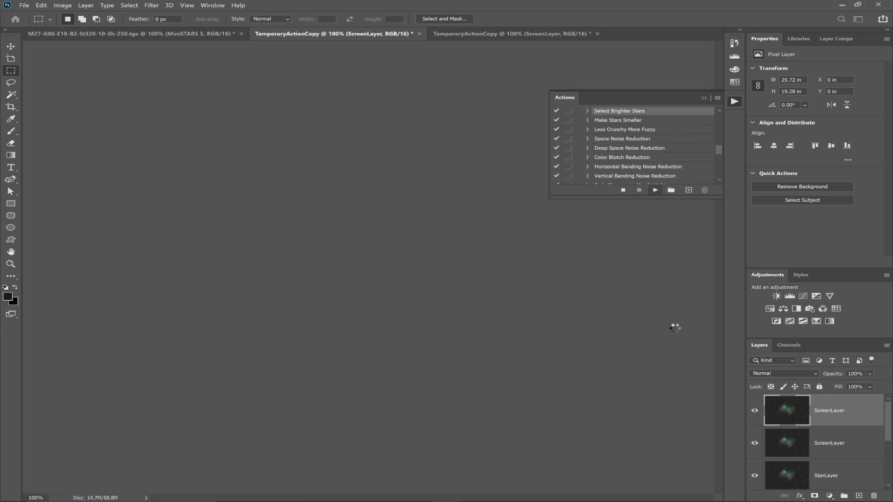
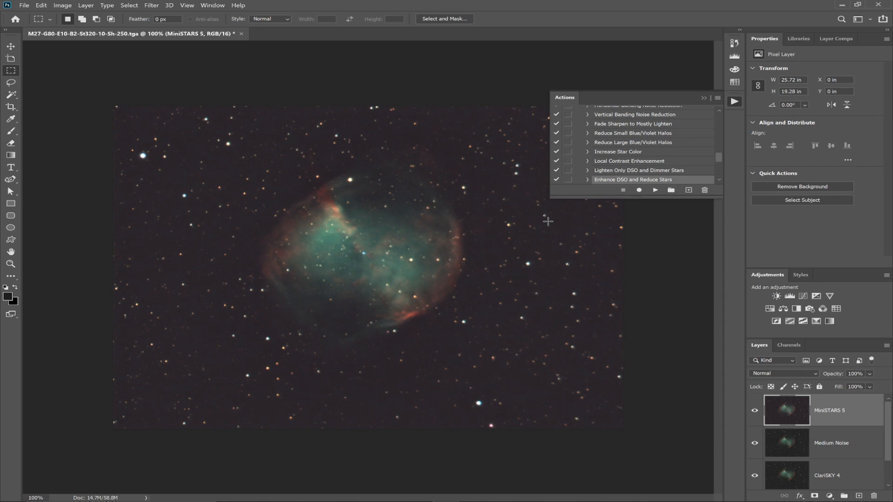
Step: Examine how the enhanced MiniSTARS 5 layer changes the nebula, stars and background by toggling its visibility
{"action": "left_click", "coordinate": [756, 413]}
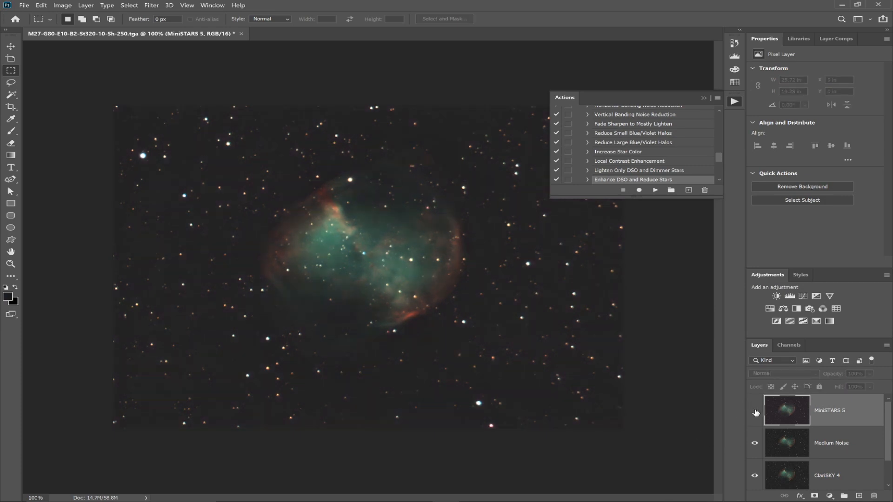
{"action": "left_click", "coordinate": [755, 412]}
{"action": "left_click", "coordinate": [755, 412]}
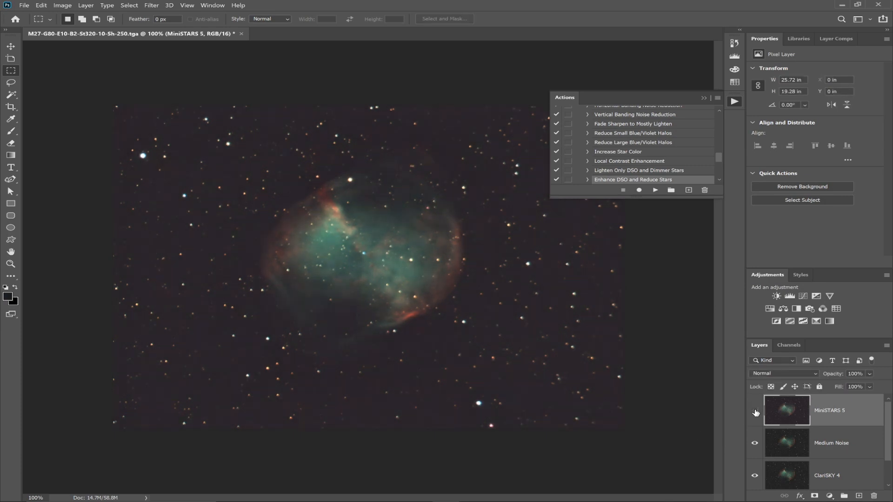
{"action": "left_click", "coordinate": [755, 413]}
{"action": "left_click", "coordinate": [755, 412]}
{"action": "left_click", "coordinate": [756, 412]}
{"action": "left_click", "coordinate": [755, 412]}
{"action": "left_click", "coordinate": [755, 413]}
{"action": "left_click", "coordinate": [755, 413]}
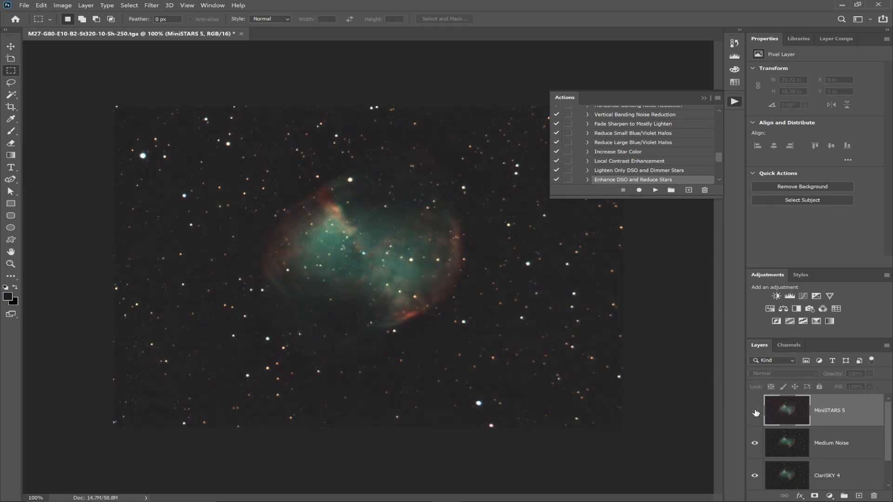
{"action": "left_click", "coordinate": [755, 412]}
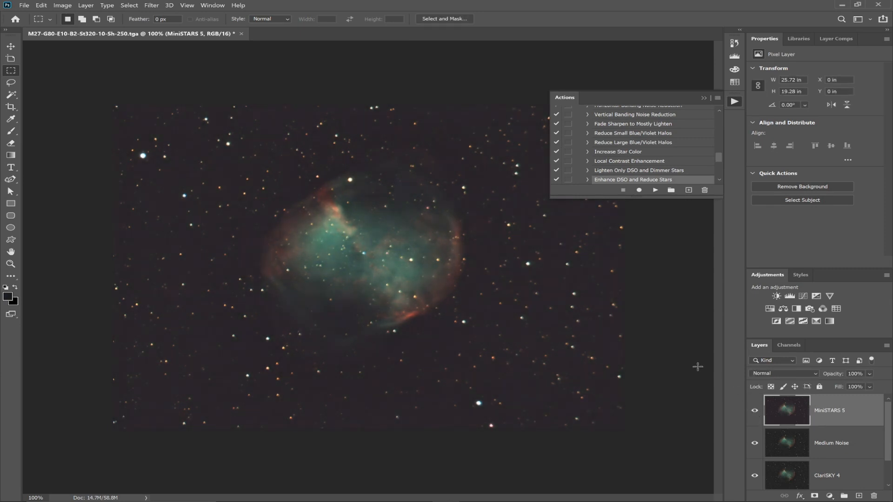
Step: Duplicate the MiniSTARS 5 layer under the name Level
{"action": "right_click", "coordinate": [842, 409]}
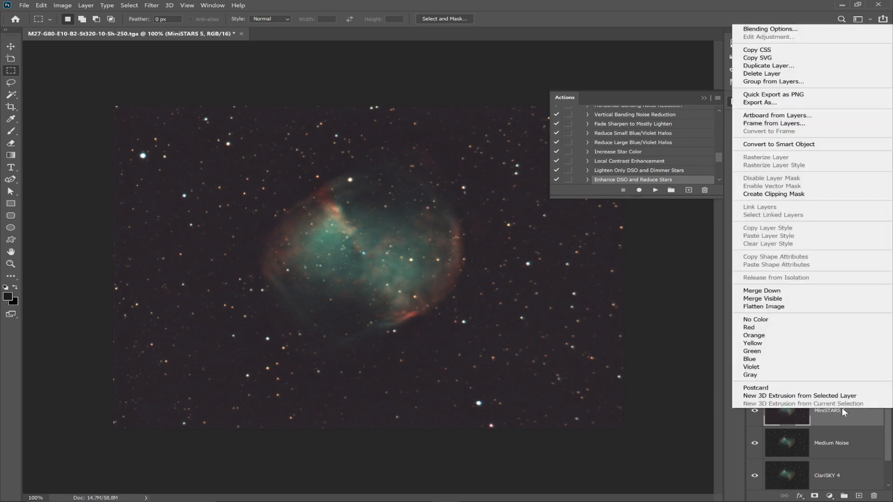
{"action": "left_click", "coordinate": [790, 66]}
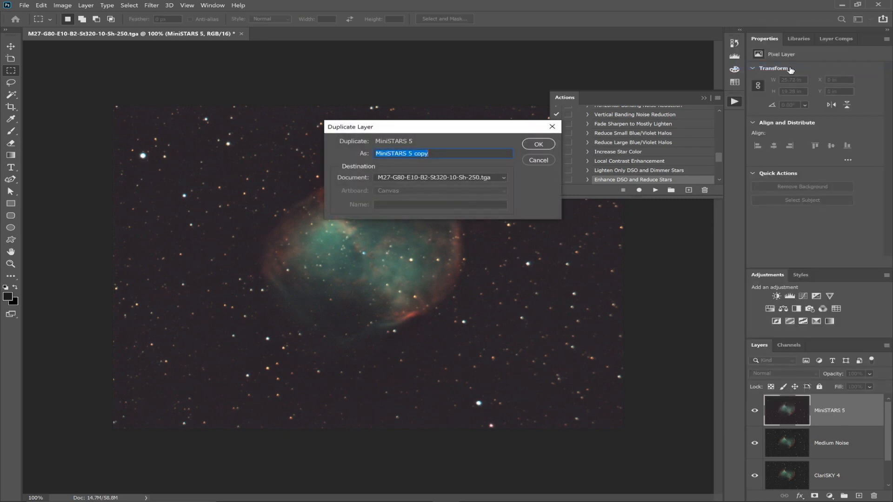
{"action": "type", "text": "Level"}
{"action": "key", "text": "Return"}
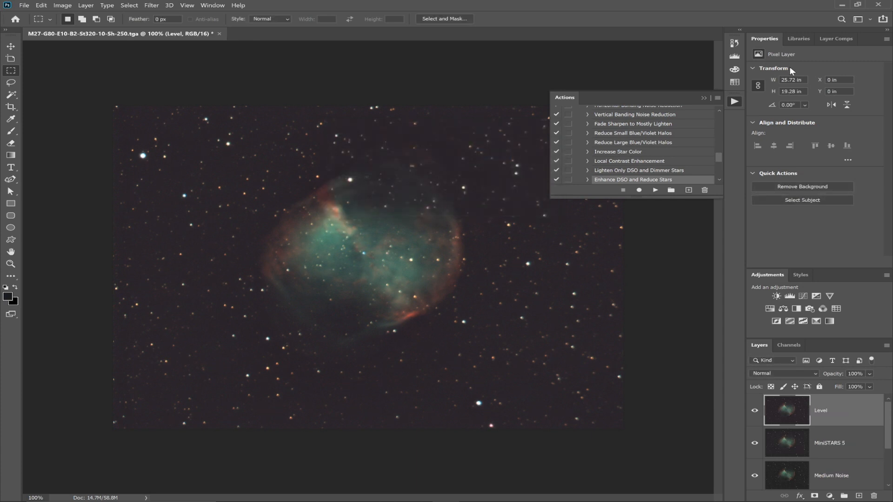
Step: Start a Levels adjustment on the Level layer and sample gray points in the empty sky, checking the colour histogram, to neutralize the background
{"action": "left_click", "coordinate": [62, 5]}
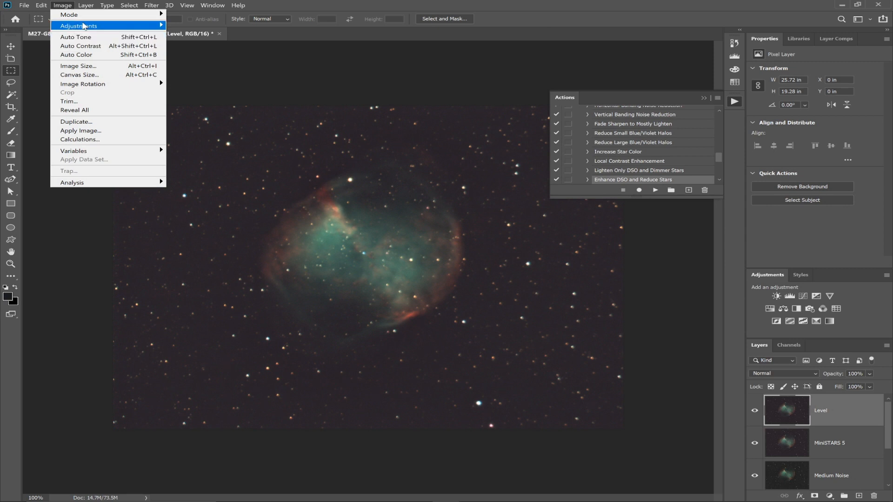
{"action": "mouse_move", "coordinate": [83, 26]}
{"action": "left_click", "coordinate": [203, 35]}
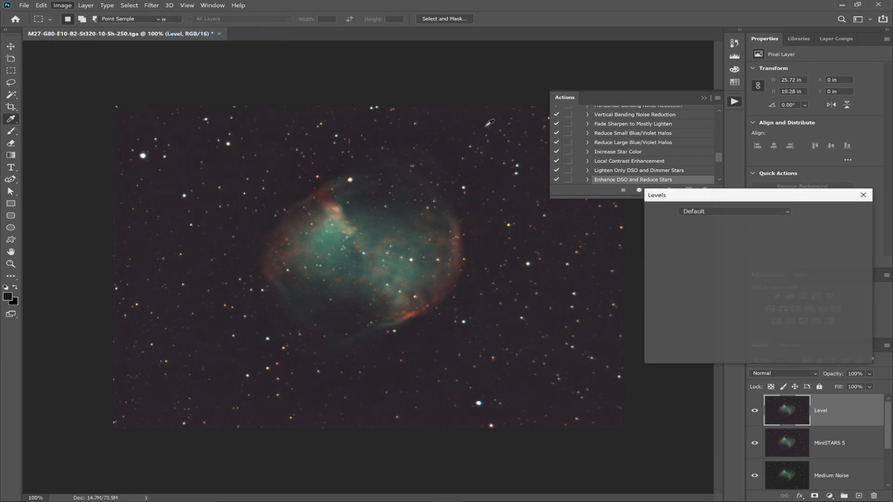
{"action": "left_click", "coordinate": [733, 56]}
{"action": "left_click", "coordinate": [733, 56]}
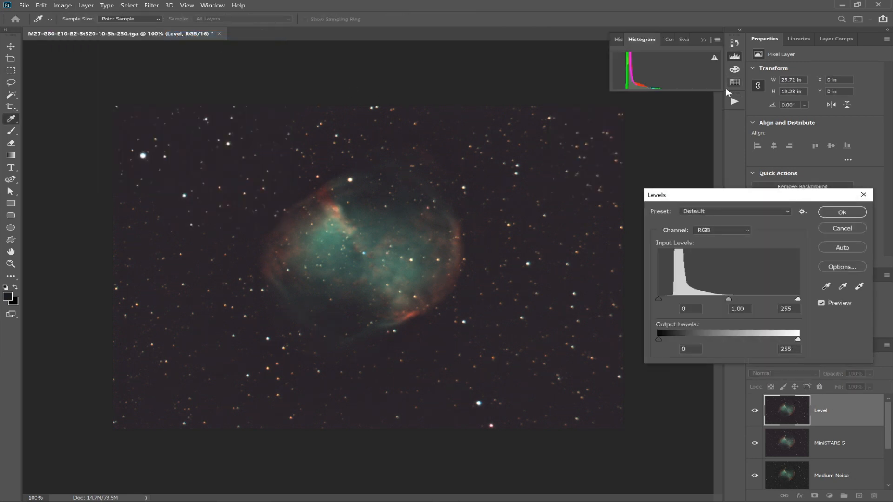
{"action": "left_click", "coordinate": [843, 285]}
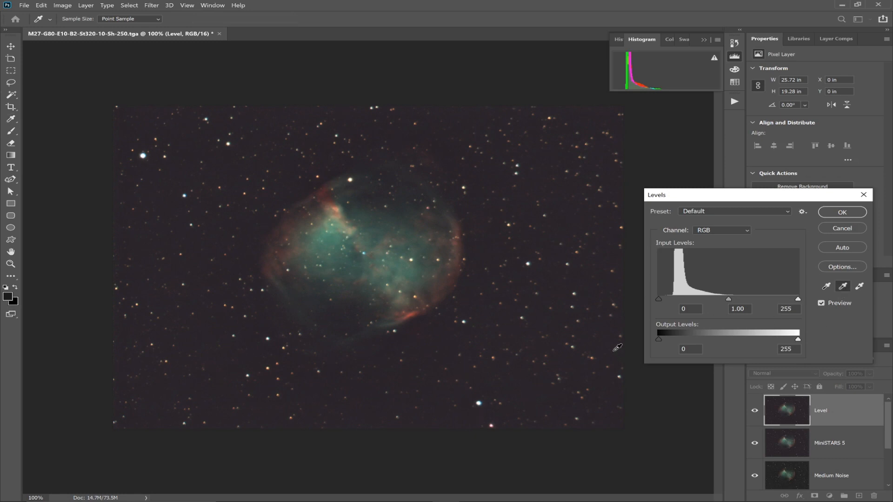
{"action": "left_click", "coordinate": [612, 327]}
{"action": "left_click", "coordinate": [610, 325]}
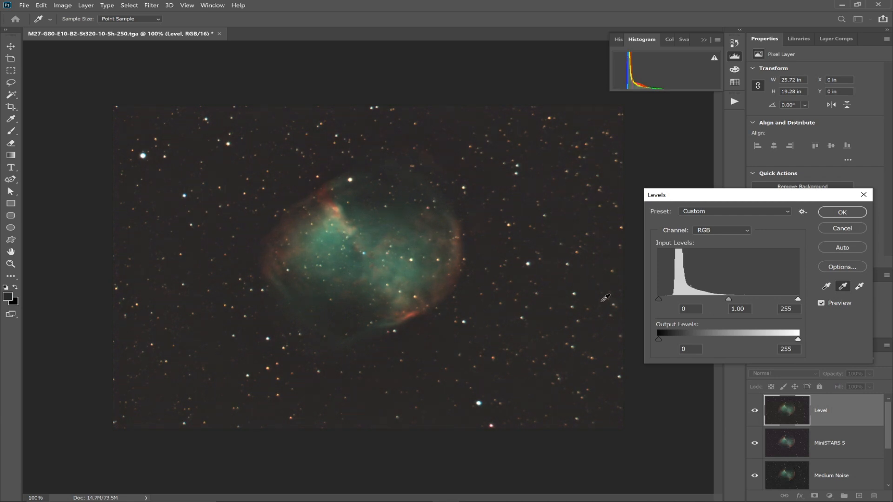
{"action": "left_click", "coordinate": [601, 296]}
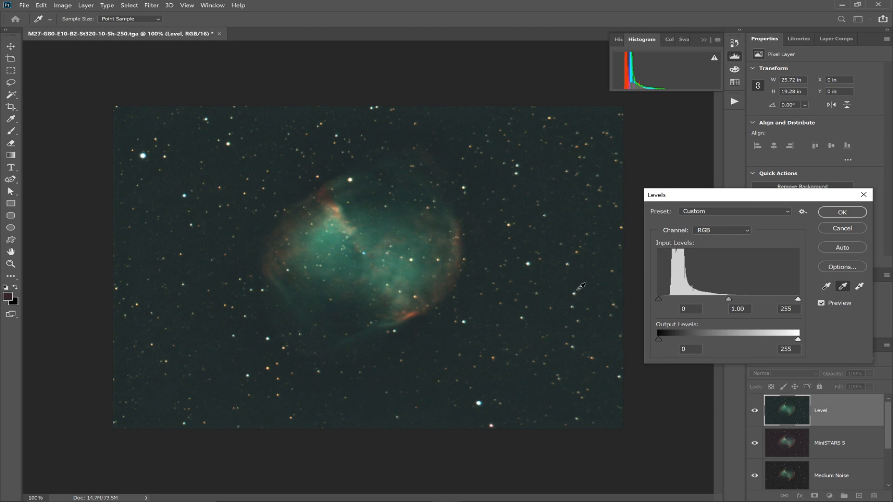
{"action": "left_click", "coordinate": [611, 223]}
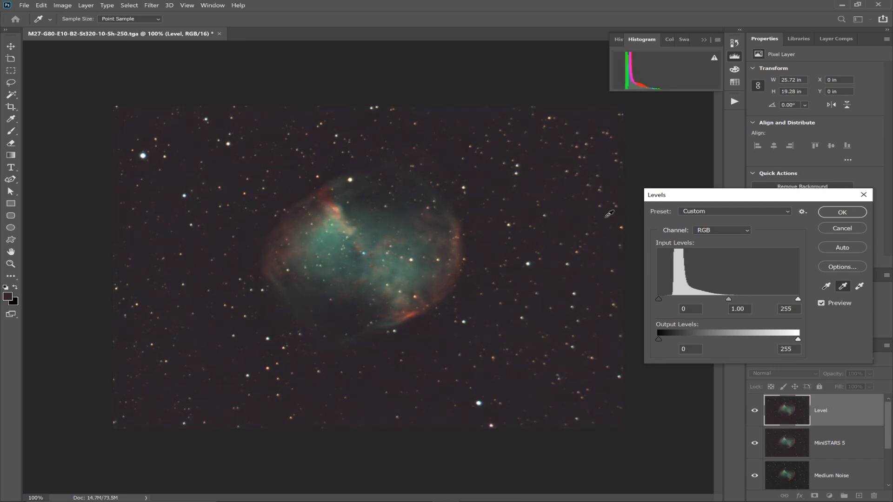
{"action": "left_click", "coordinate": [585, 221]}
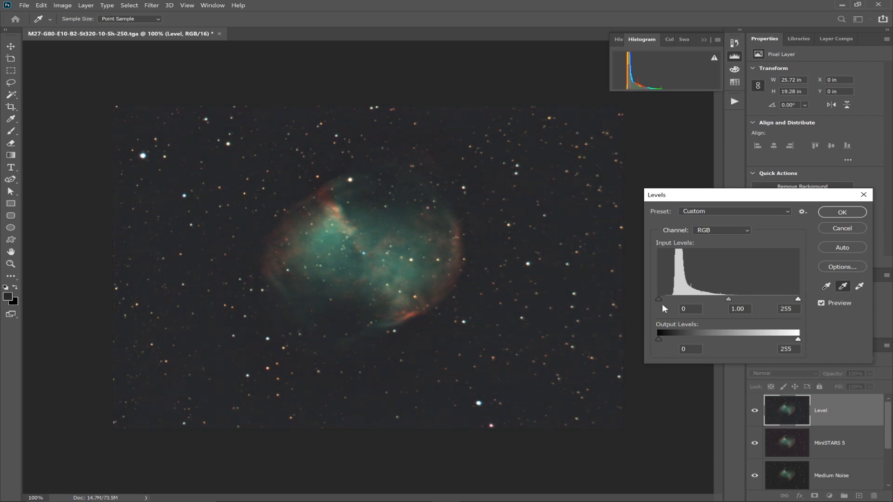
Step: Set the RGB input levels to a black point of 16 and a white point of 180, and apply the Levels adjustment
{"action": "left_click_drag", "start_coordinate": [660, 301], "coordinate": [672, 294]}
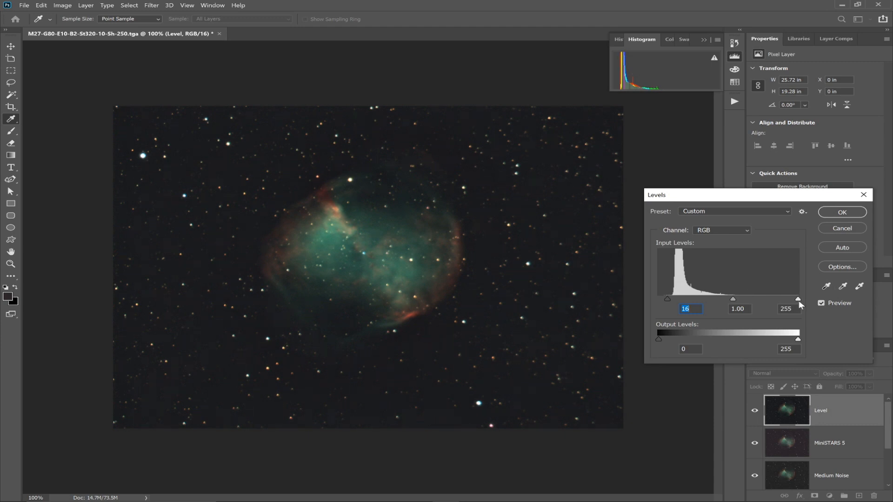
{"action": "left_click_drag", "start_coordinate": [798, 300], "coordinate": [768, 301]}
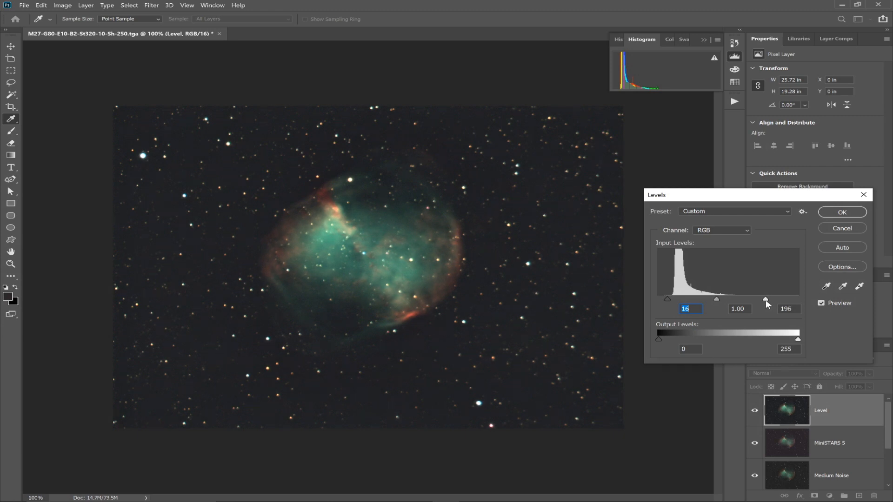
{"action": "left_click_drag", "start_coordinate": [761, 301], "coordinate": [761, 300]}
{"action": "key", "text": "Down"}
{"action": "key", "text": "Down"}
{"action": "key", "text": "Down"}
{"action": "key", "text": "Down"}
{"action": "key", "text": "Down"}
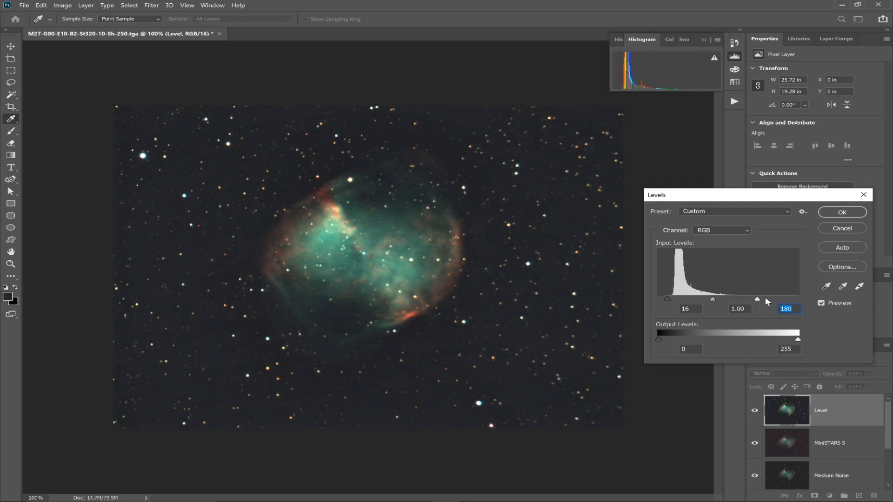
{"action": "left_click", "coordinate": [842, 212]}
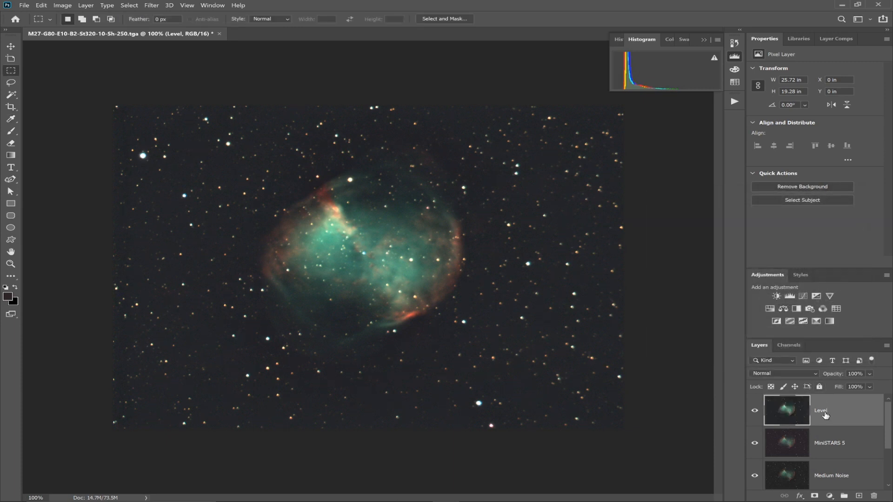
Step: Compare the nebula and background with and without the Level layer by toggling its visibility
{"action": "left_click", "coordinate": [754, 415]}
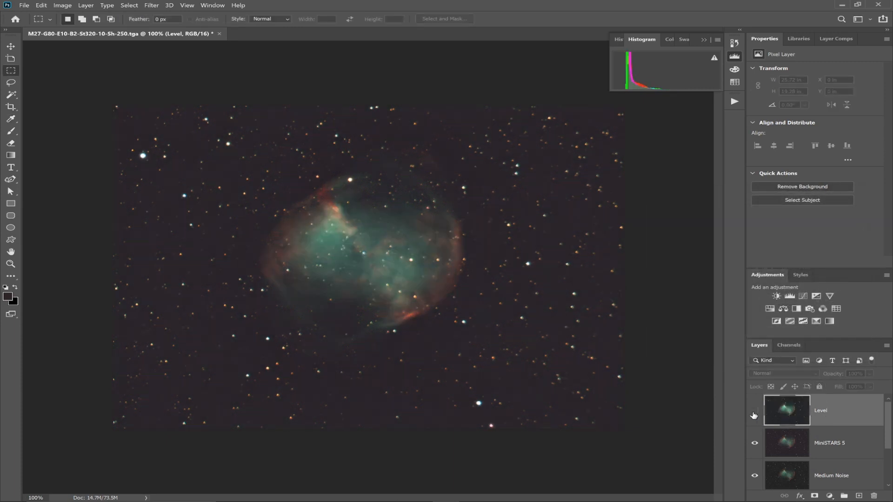
{"action": "left_click", "coordinate": [754, 412]}
{"action": "left_click", "coordinate": [754, 412]}
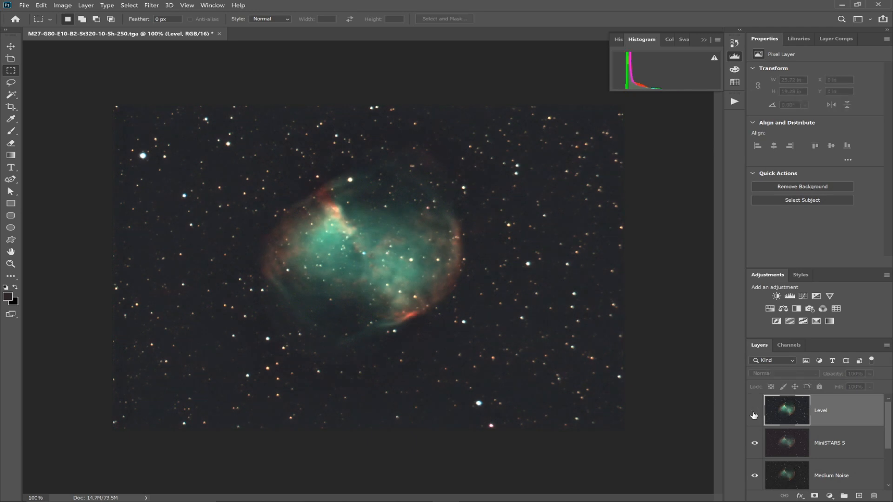
{"action": "left_click", "coordinate": [754, 412]}
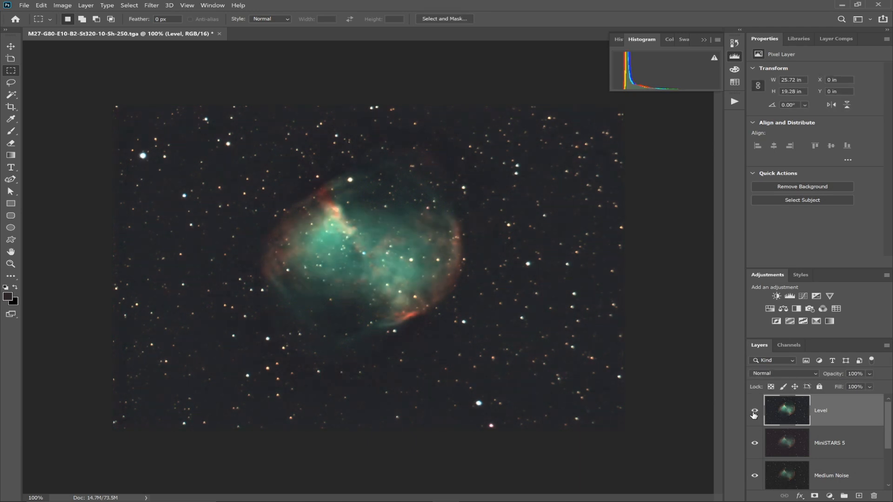
{"action": "left_click", "coordinate": [753, 412]}
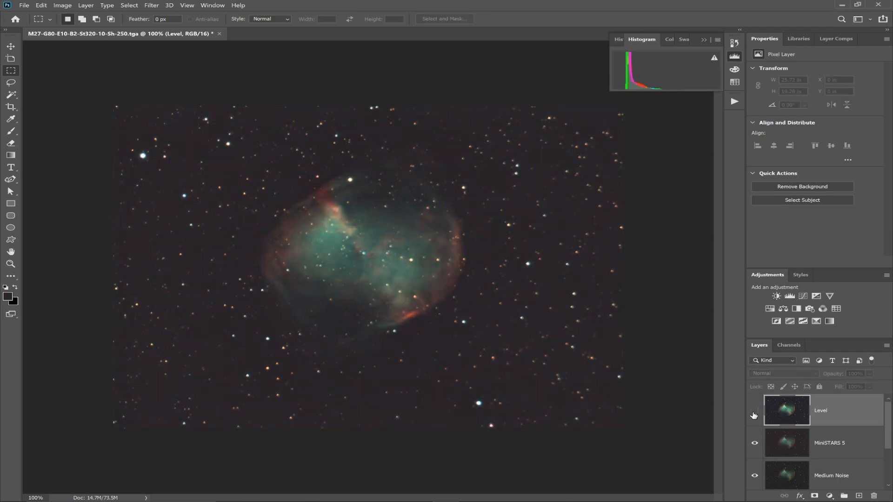
{"action": "left_click", "coordinate": [753, 412]}
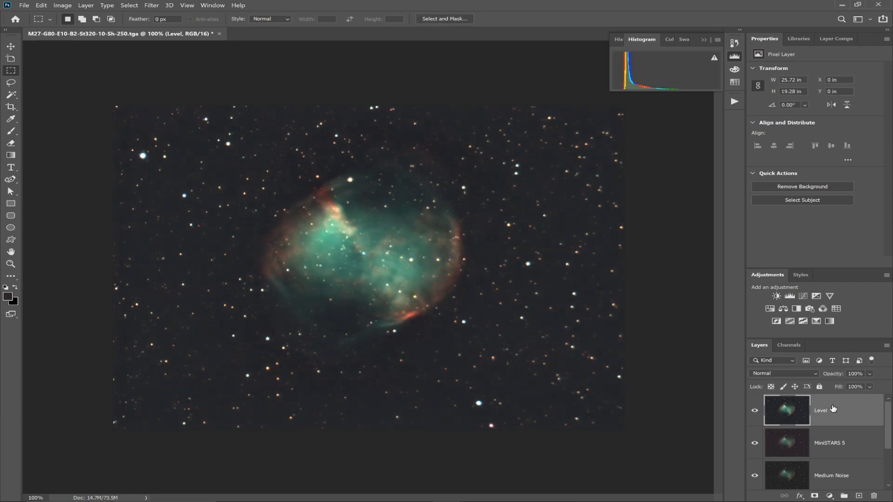
Step: Duplicate the Level layer under the name Curve
{"action": "right_click", "coordinate": [832, 408]}
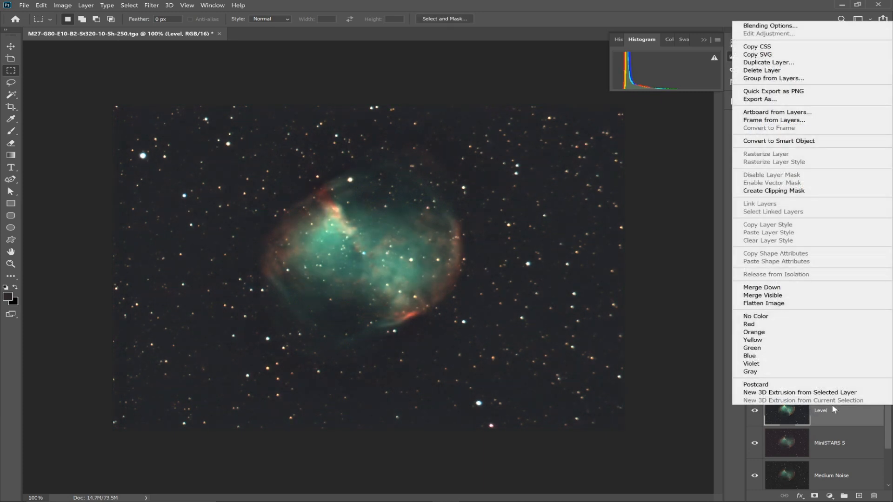
{"action": "left_click", "coordinate": [863, 62]}
{"action": "type", "text": "Curve"}
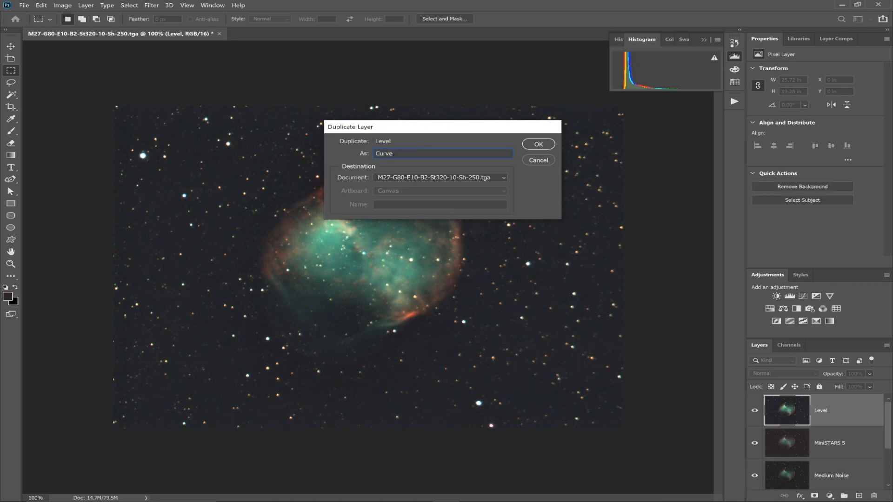
{"action": "key", "text": "Return"}
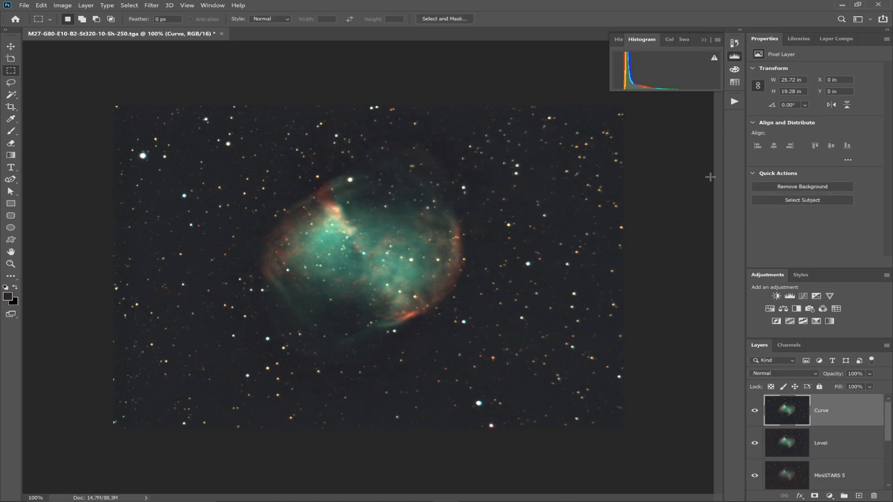
Step: Apply an RGB Curves adjustment to the Curve layer with points at input 64, output 73 and input 192, output 193
{"action": "left_click", "coordinate": [71, 9]}
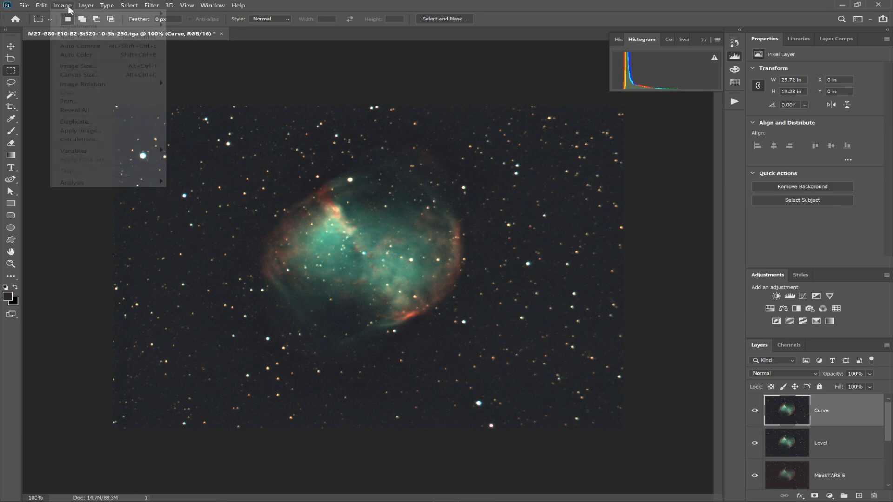
{"action": "mouse_move", "coordinate": [71, 27]}
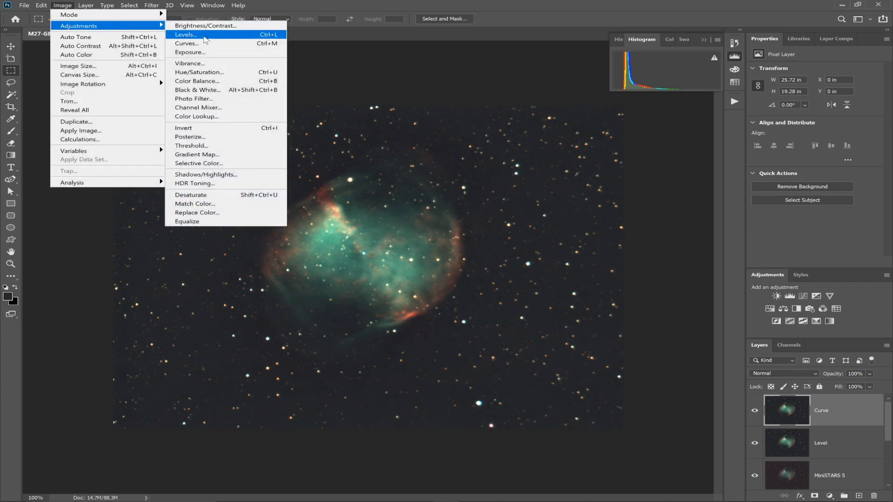
{"action": "left_click", "coordinate": [186, 43]}
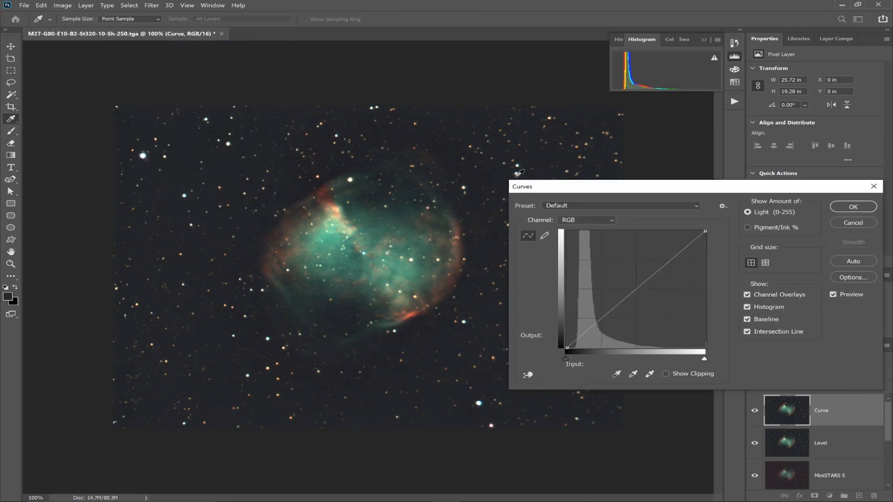
{"action": "left_click_drag", "start_coordinate": [602, 319], "coordinate": [602, 314]}
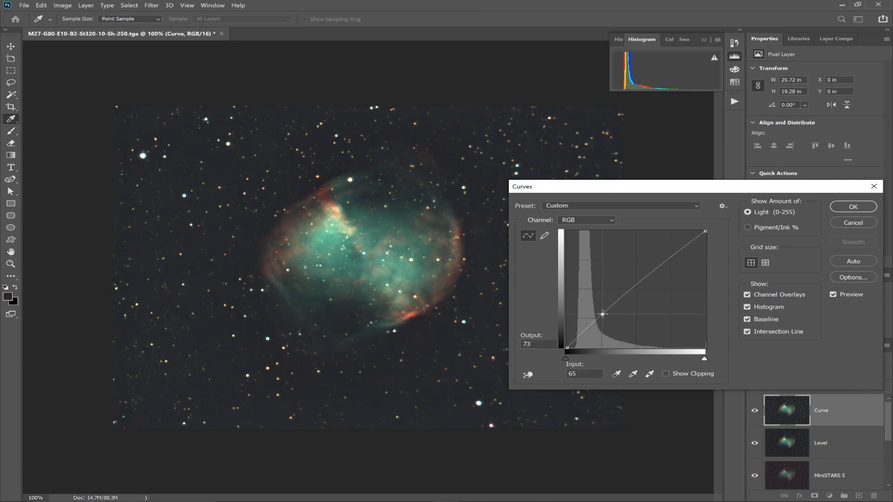
{"action": "left_click_drag", "start_coordinate": [602, 314], "coordinate": [602, 314]}
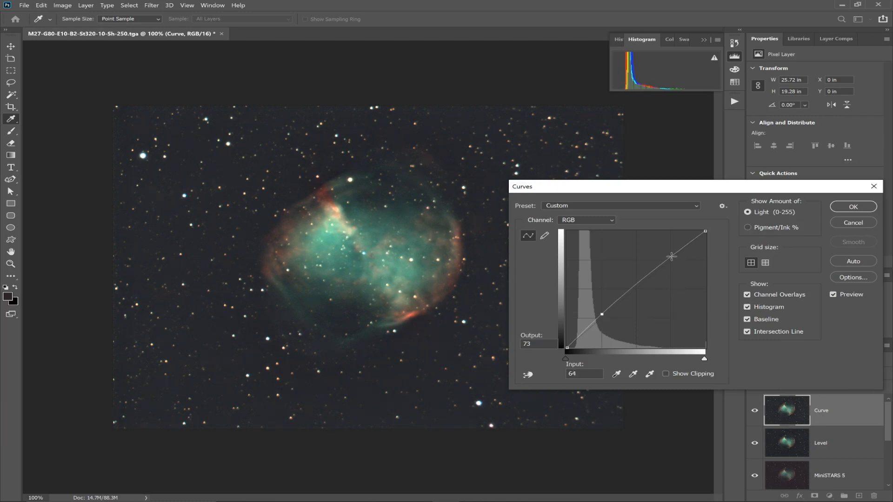
{"action": "left_click", "coordinate": [671, 258]}
{"action": "left_click_drag", "start_coordinate": [671, 257], "coordinate": [672, 259]}
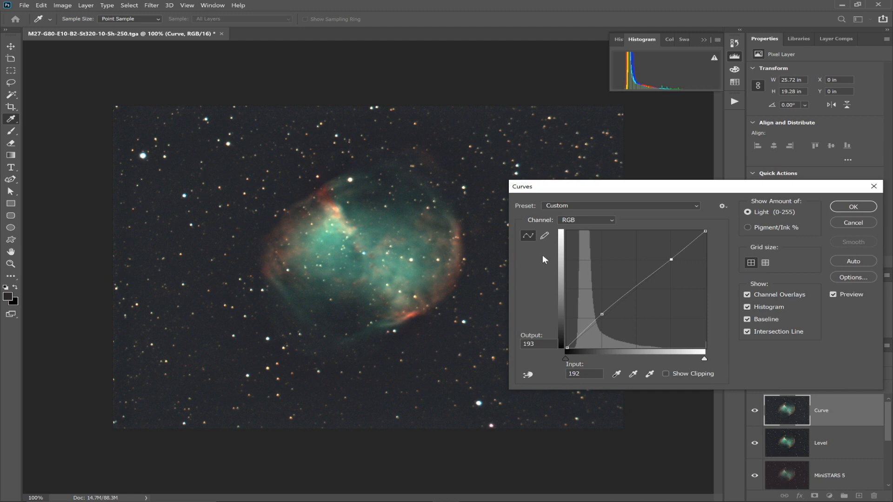
{"action": "left_click", "coordinate": [852, 206]}
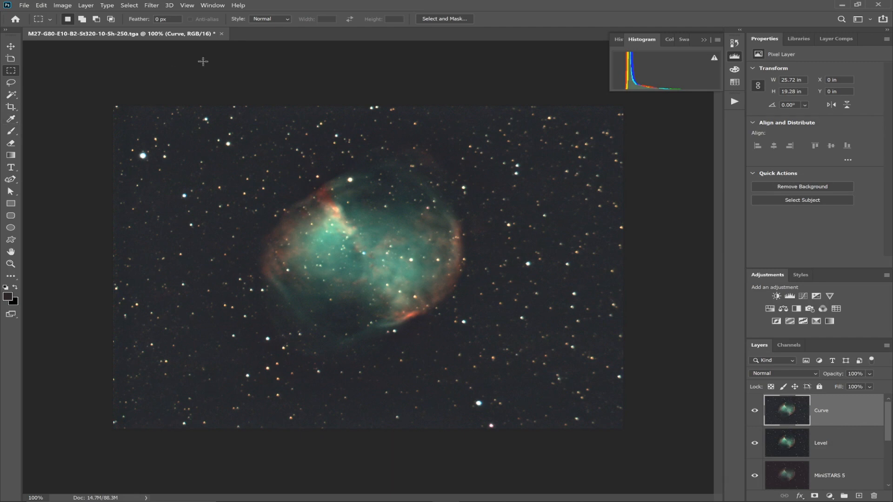
Step: Open the ribbon image Tradtional-Bright-Red-Velvet-800.jpg from the Christmas Wreath Ribbon folder on the Desktop
{"action": "left_click", "coordinate": [25, 7]}
{"action": "left_click", "coordinate": [32, 27]}
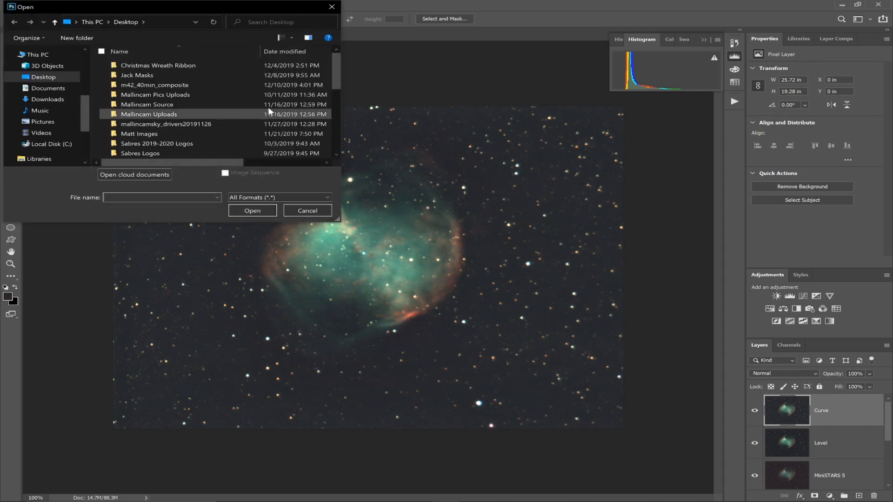
{"action": "scroll", "coordinate": [335, 79], "scroll_direction": "down", "scroll_amount": 1}
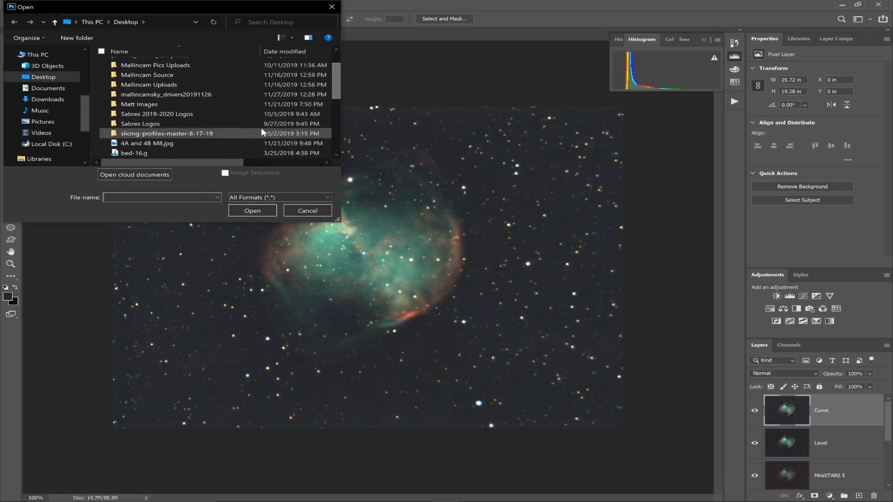
{"action": "scroll", "coordinate": [176, 122], "scroll_direction": "down", "scroll_amount": 5}
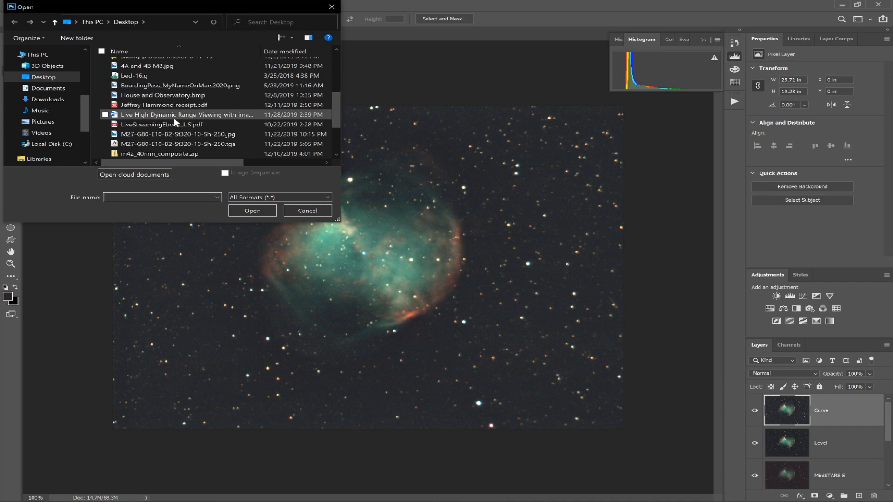
{"action": "scroll", "coordinate": [173, 125], "scroll_direction": "down", "scroll_amount": 1}
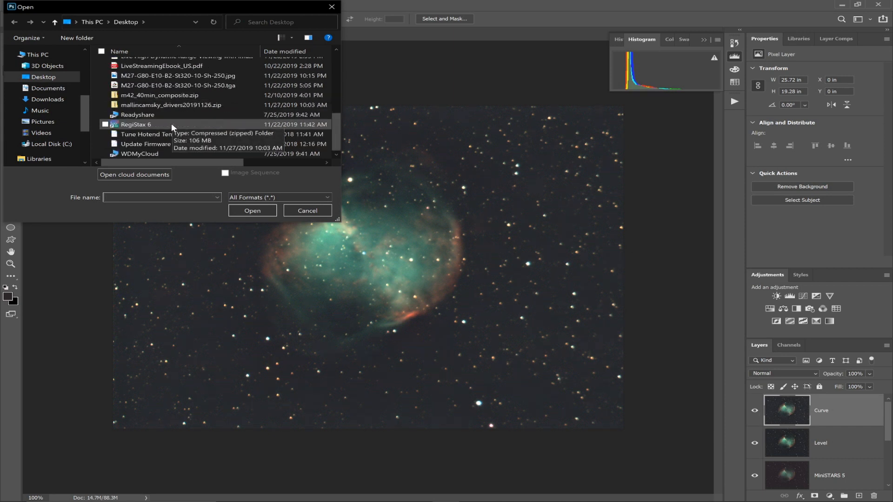
{"action": "scroll", "coordinate": [170, 155], "scroll_direction": "up", "scroll_amount": 1}
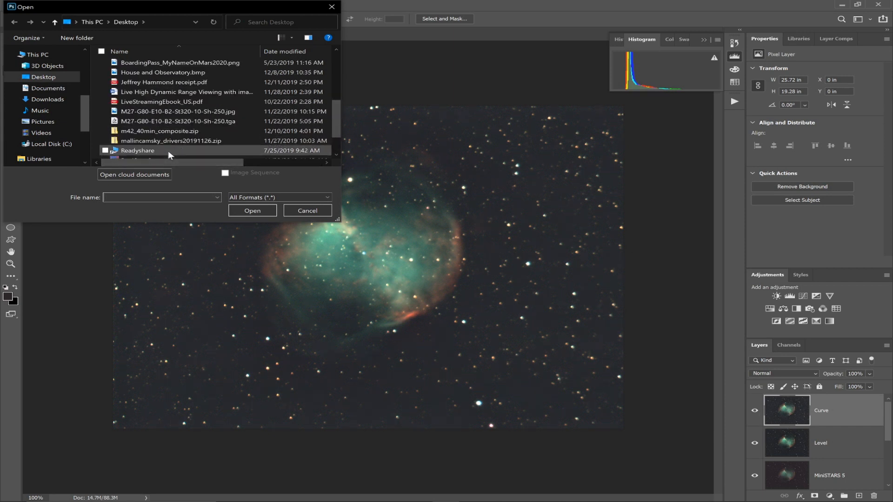
{"action": "scroll", "coordinate": [169, 155], "scroll_direction": "up", "scroll_amount": 2}
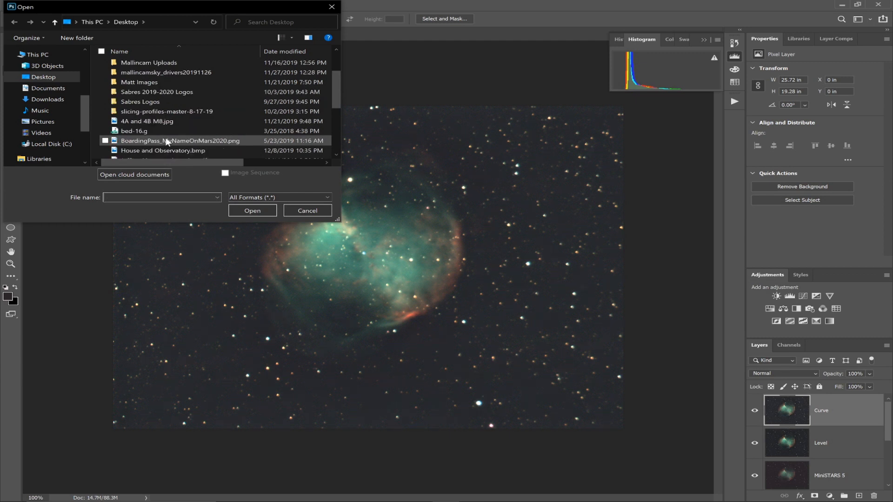
{"action": "scroll", "coordinate": [167, 142], "scroll_direction": "up", "scroll_amount": 1}
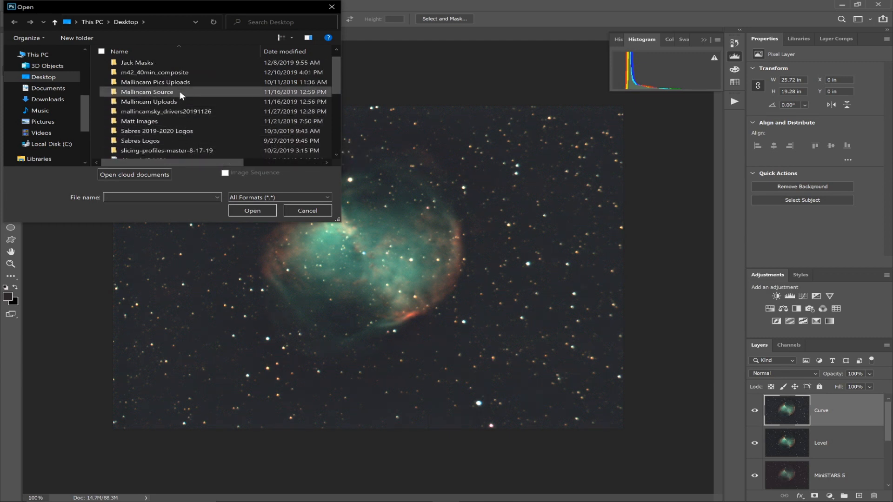
{"action": "scroll", "coordinate": [181, 96], "scroll_direction": "up", "scroll_amount": 1}
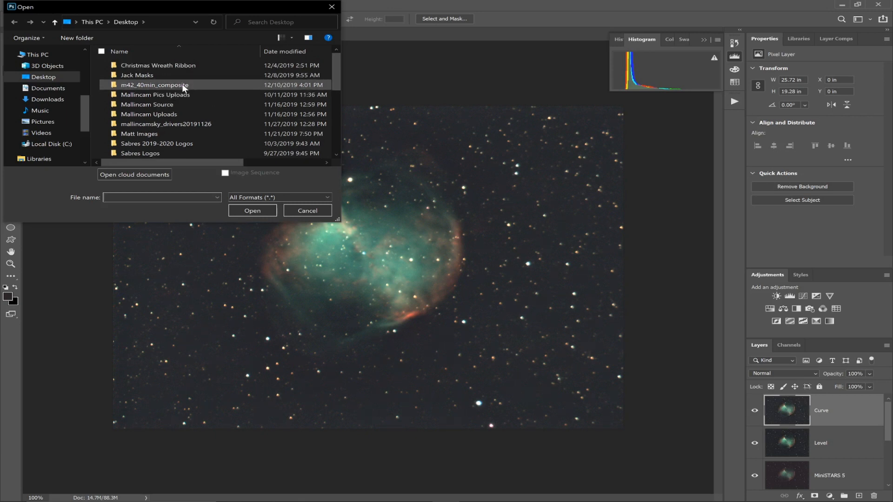
{"action": "double_click", "coordinate": [199, 65]}
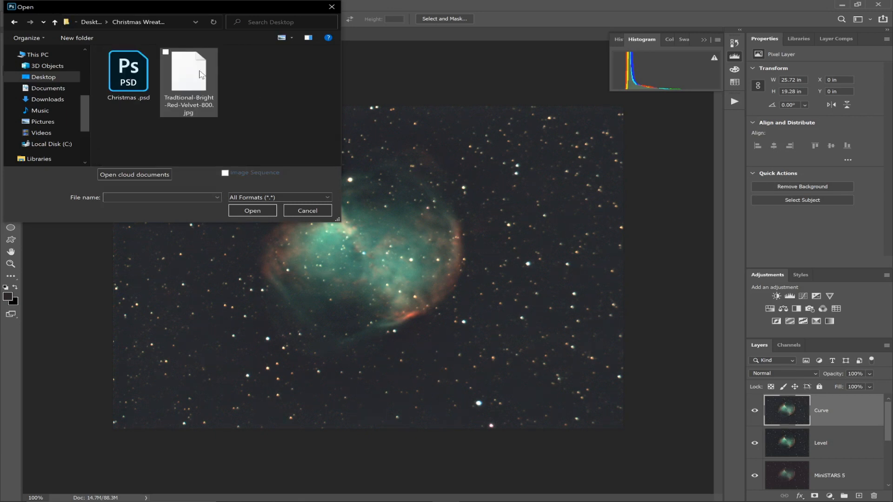
{"action": "double_click", "coordinate": [194, 71]}
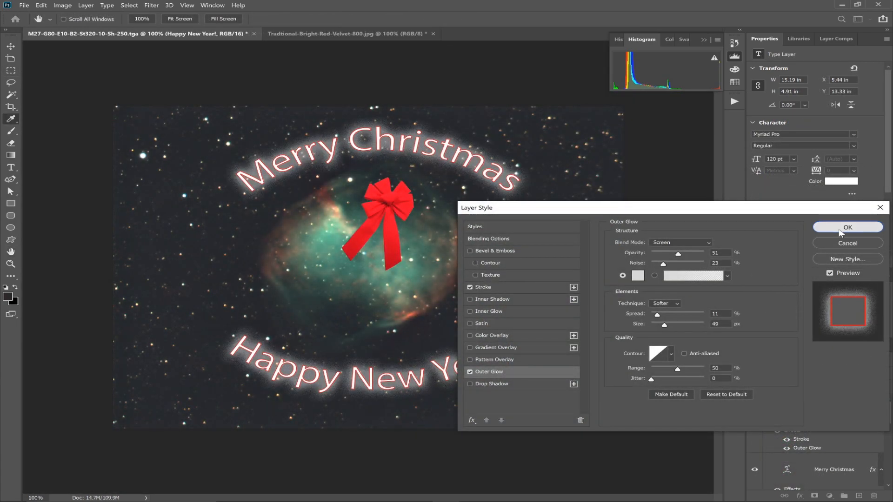
Step: Apply the Stroke and Outer Glow layer styles to the Happy New Year! text layer
{"action": "left_click", "coordinate": [835, 233]}
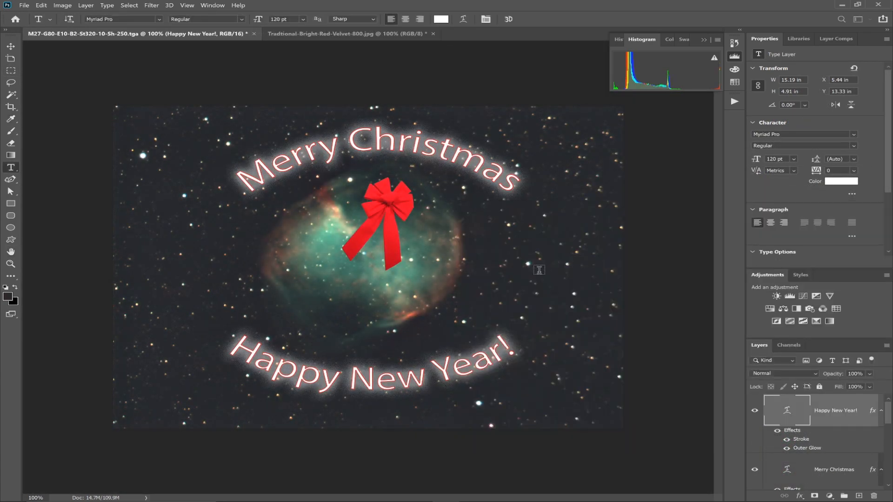